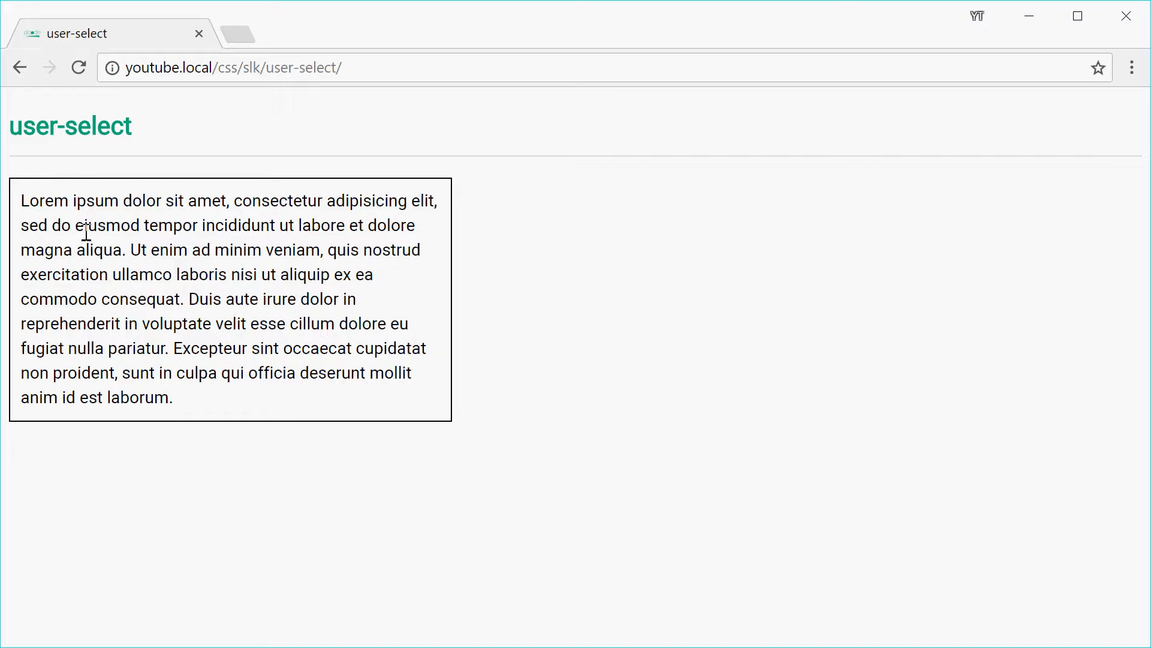
Highlight part of the Lorem ipsum paragraph in Chrome, then clear the highlight
{"action": "mouse_move", "coordinate": [27, 201]}
{"action": "left_mouse_down"}
{"action": "mouse_move", "coordinate": [214, 378]}
{"action": "mouse_move", "coordinate": [216, 403]}
{"action": "left_mouse_up"}
{"action": "left_click", "coordinate": [227, 361]}
{"action": "key", "text": "alt+Tab"}
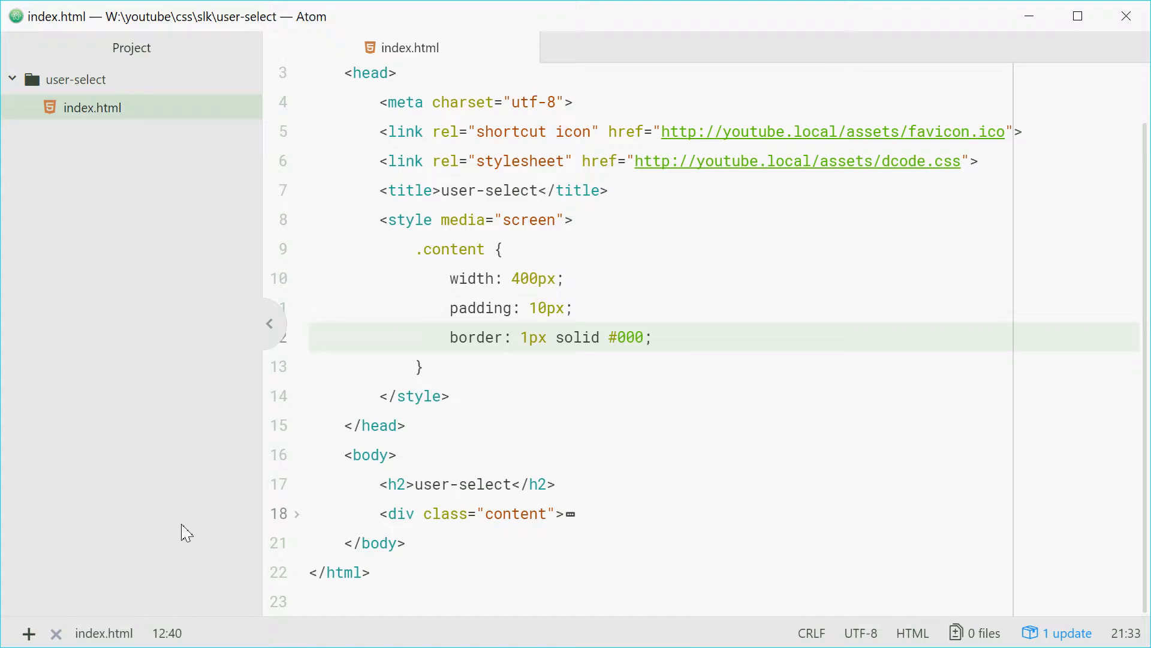
{"action": "left_click", "coordinate": [409, 514]}
{"action": "left_click", "coordinate": [297, 515]}
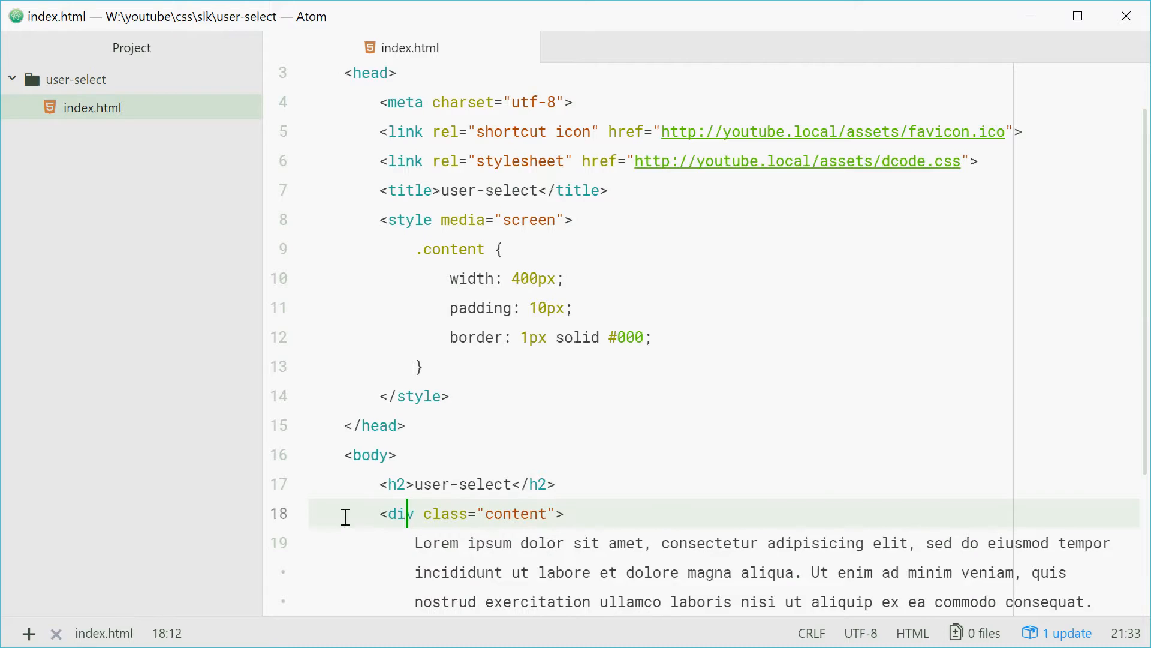
{"action": "scroll", "coordinate": [404, 521], "scroll_direction": "down", "scroll_amount": 3}
{"action": "left_click", "coordinate": [303, 367]}
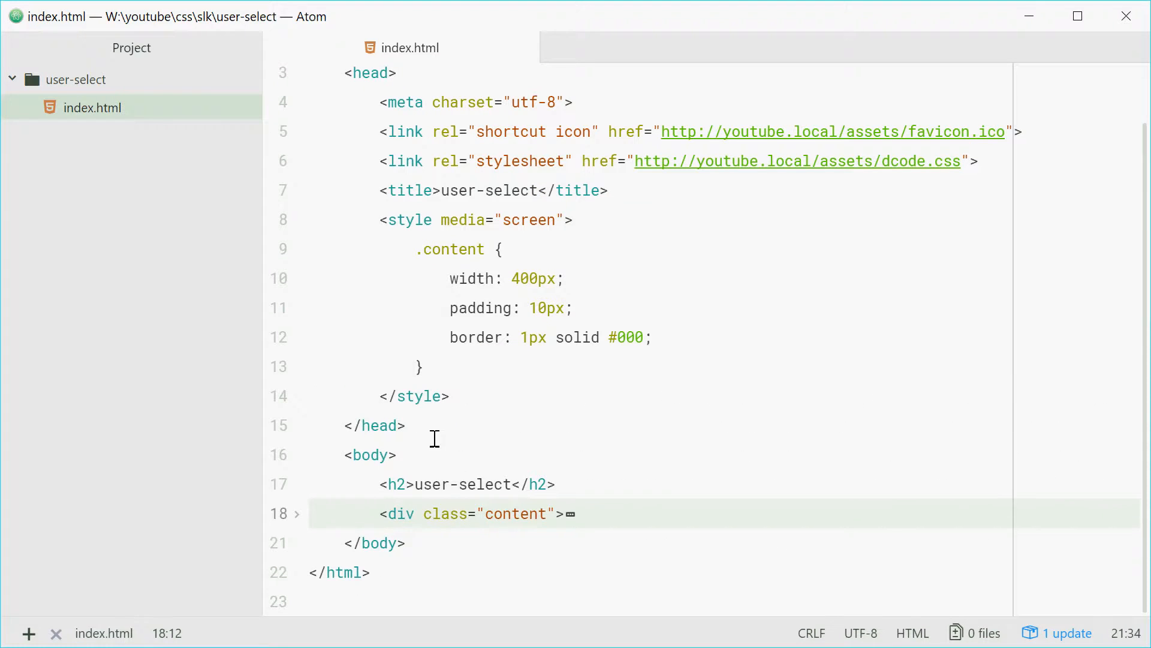
{"action": "double_click", "coordinate": [520, 521]}
{"action": "left_click", "coordinate": [519, 523]}
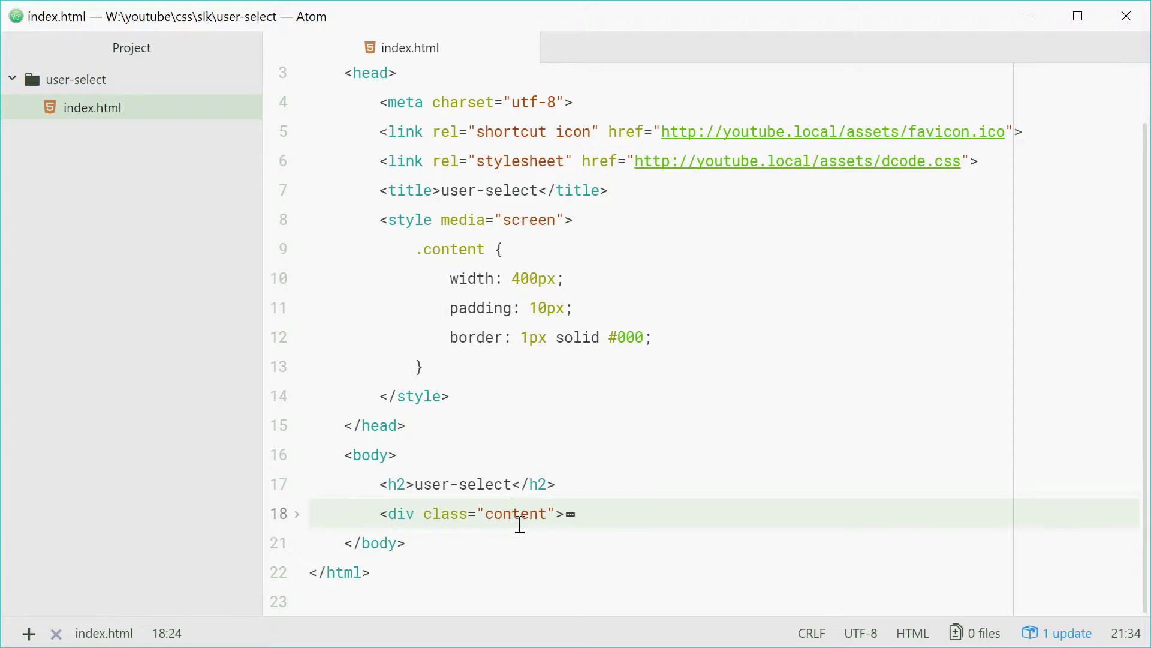
{"action": "double_click", "coordinate": [534, 281]}
{"action": "double_click", "coordinate": [556, 315]}
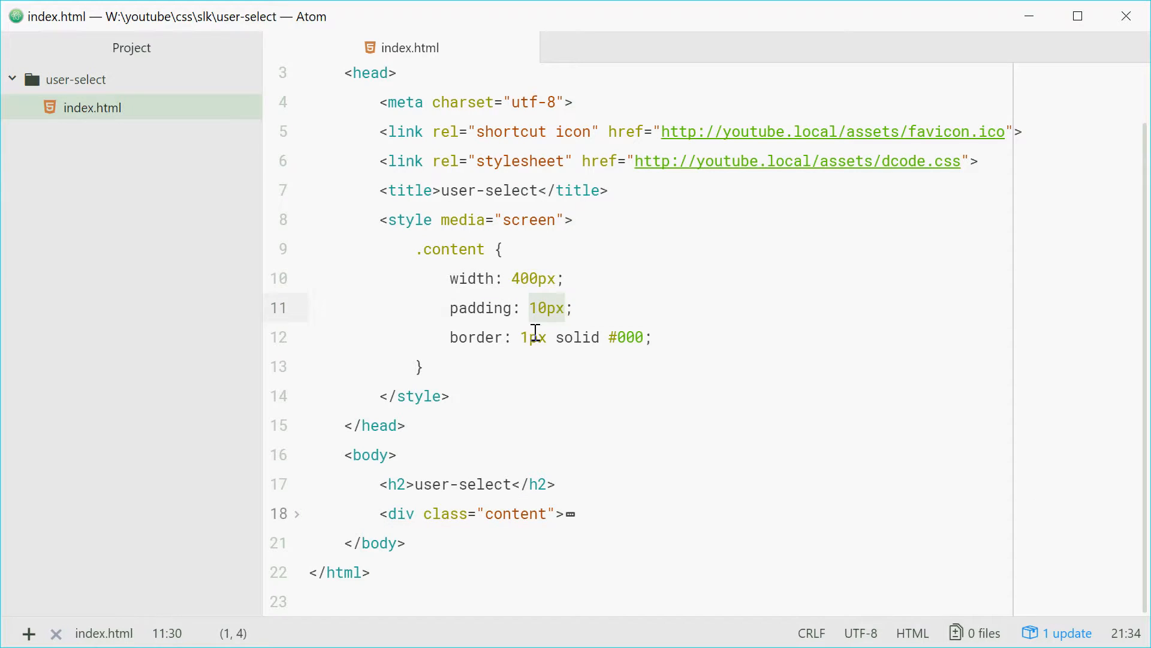
{"action": "left_click", "coordinate": [583, 315]}
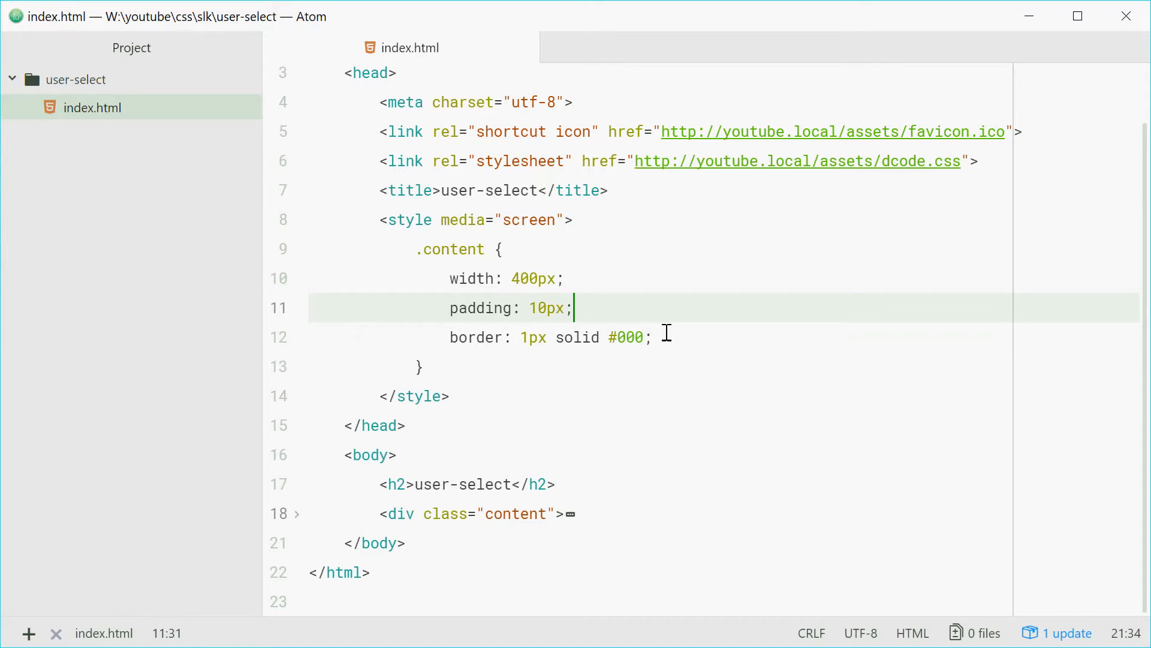
Add user-select: all; to the .content rule after the border declaration and save index.html
{"action": "left_click", "coordinate": [671, 334]}
{"action": "key", "text": "Return"}
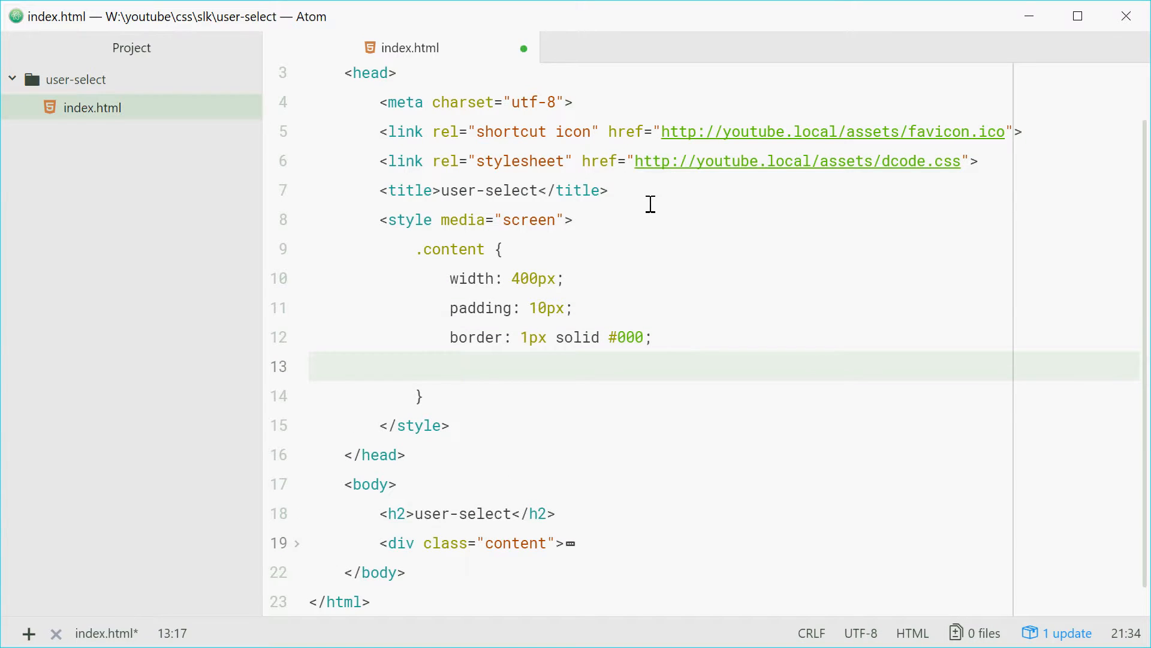
{"action": "type", "text": "u"}
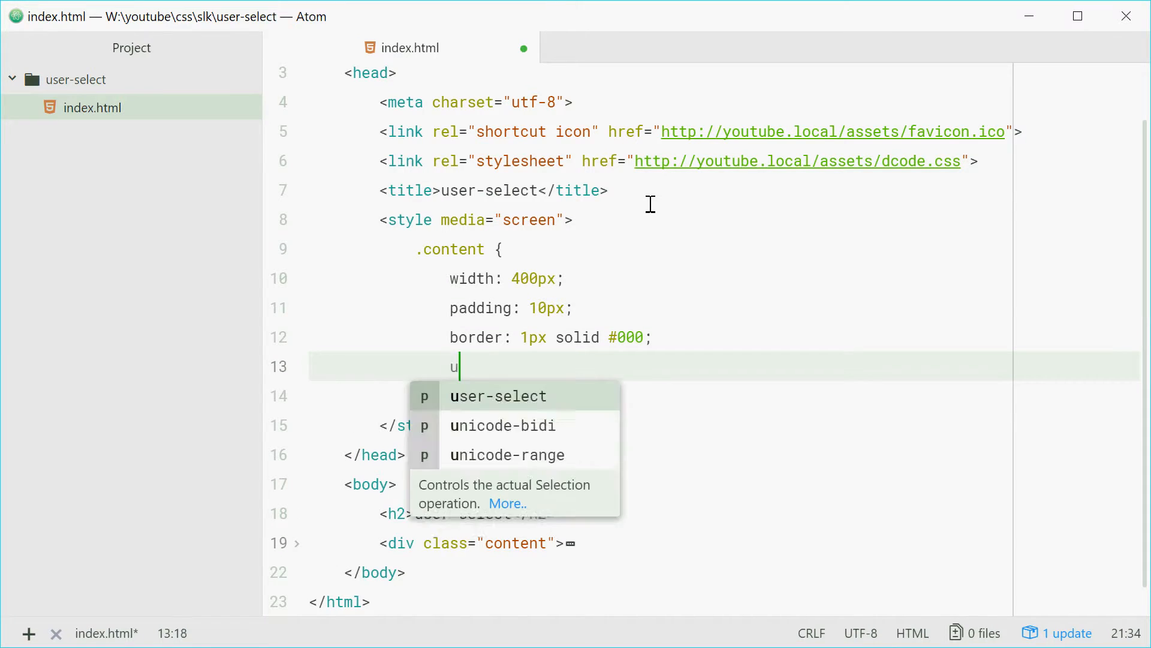
{"action": "type", "text": "ser-select: "}
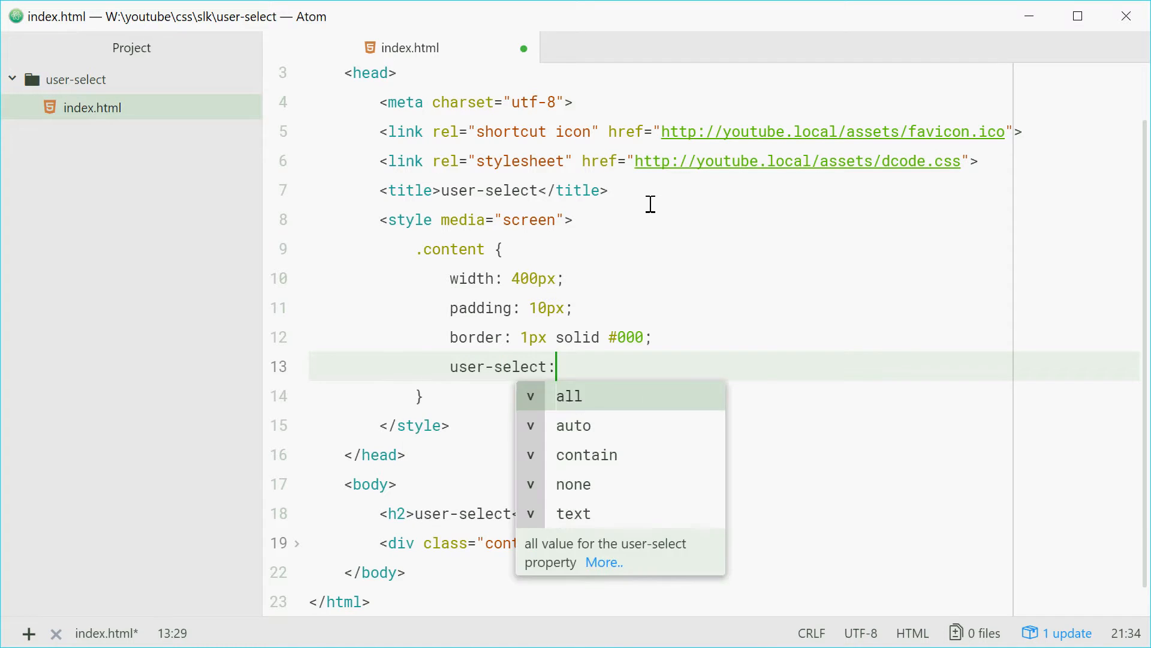
{"action": "type", "text": "all;"}
{"action": "key", "text": "ctrl+s"}
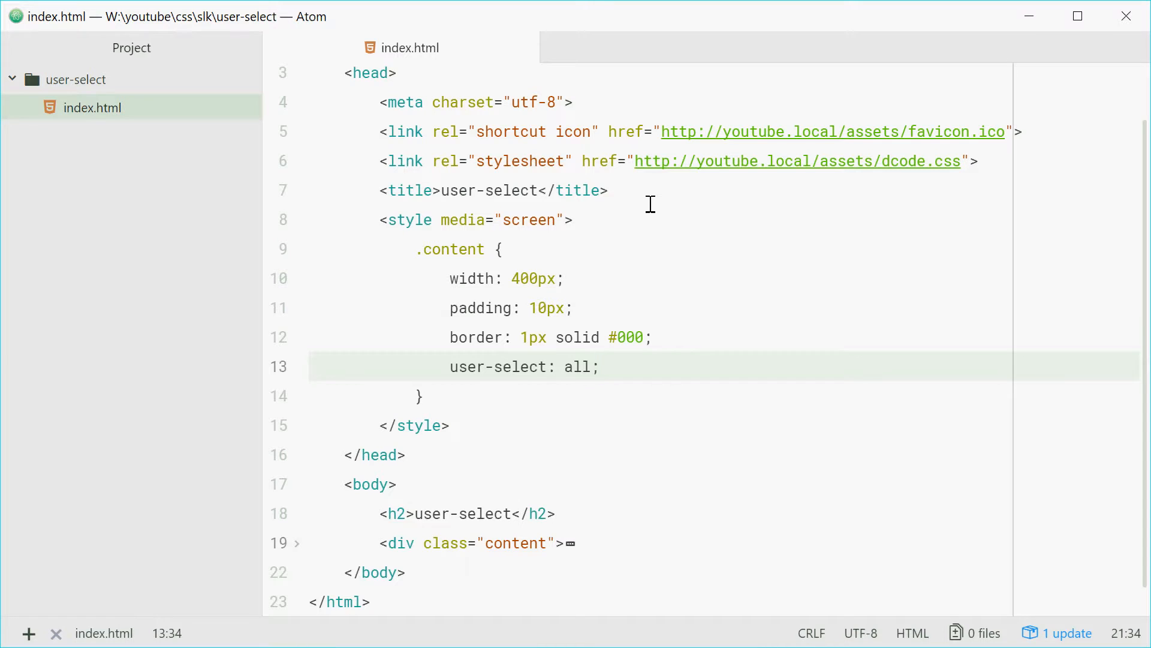
Reload the page in Chrome and confirm the paragraph now highlights as one whole block
{"action": "key", "text": "alt+Tab"}
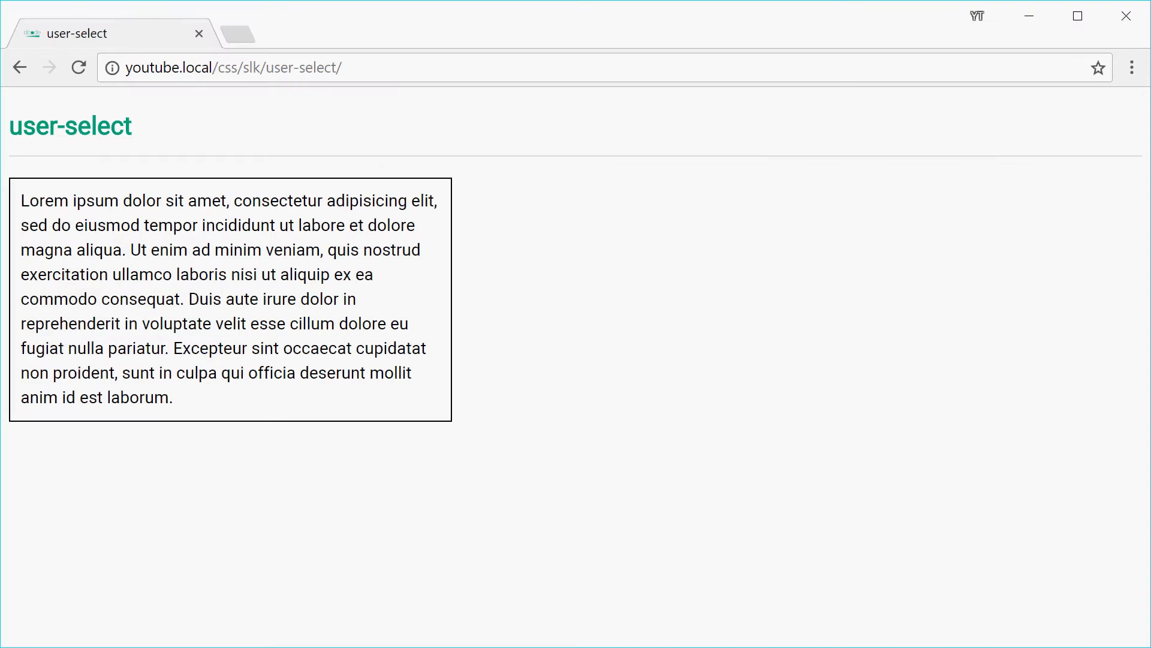
{"action": "left_click", "coordinate": [79, 68]}
{"action": "triple_click", "coordinate": [109, 227]}
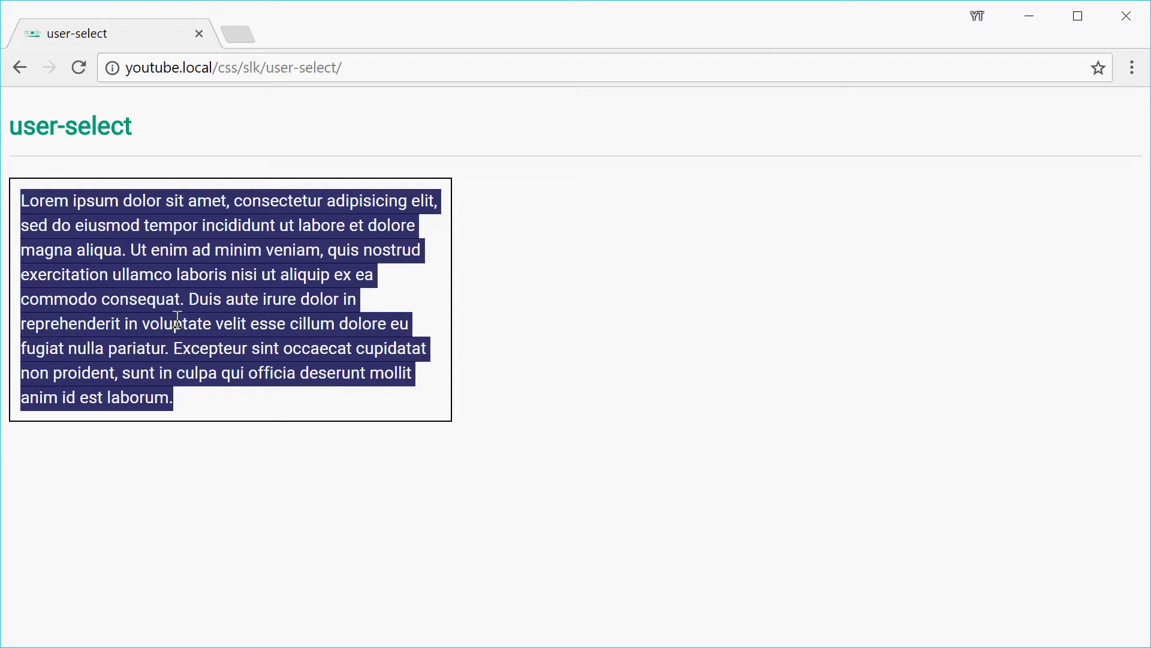
{"action": "left_click", "coordinate": [205, 323]}
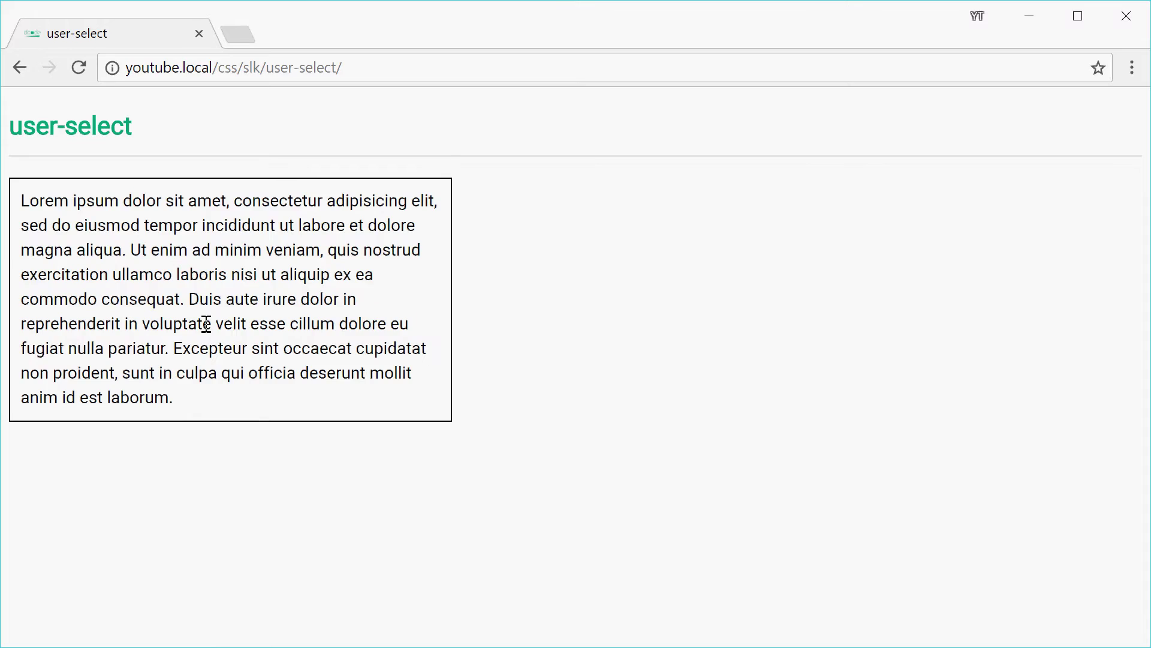
Repeat the whole-paragraph selection twice more, clearing the highlight each time
{"action": "triple_click", "coordinate": [181, 264]}
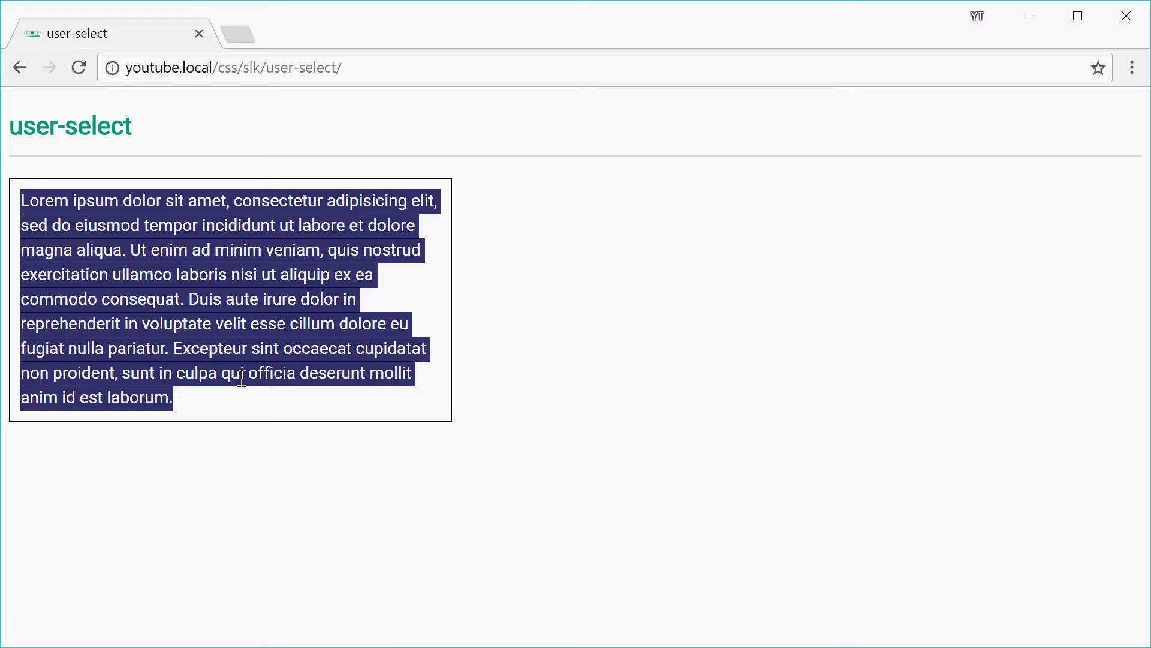
{"action": "left_click", "coordinate": [225, 427]}
{"action": "triple_click", "coordinate": [200, 226]}
{"action": "left_click", "coordinate": [269, 421]}
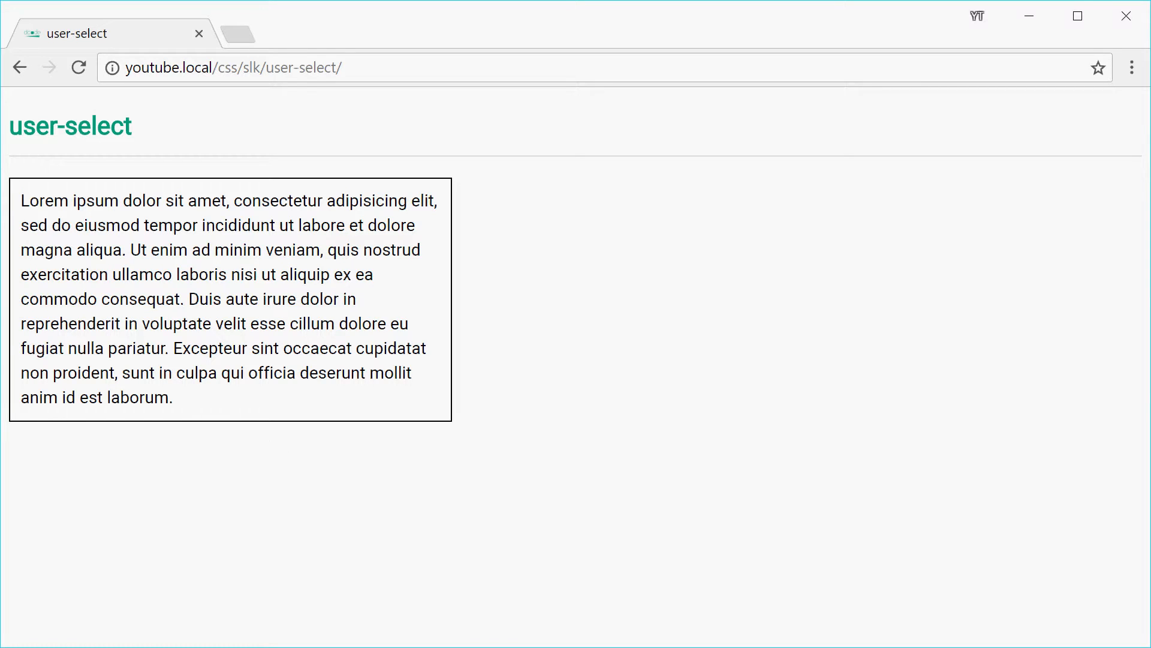
Change the .content rule's user-select value from all to none and save index.html
{"action": "key", "text": "alt+Tab"}
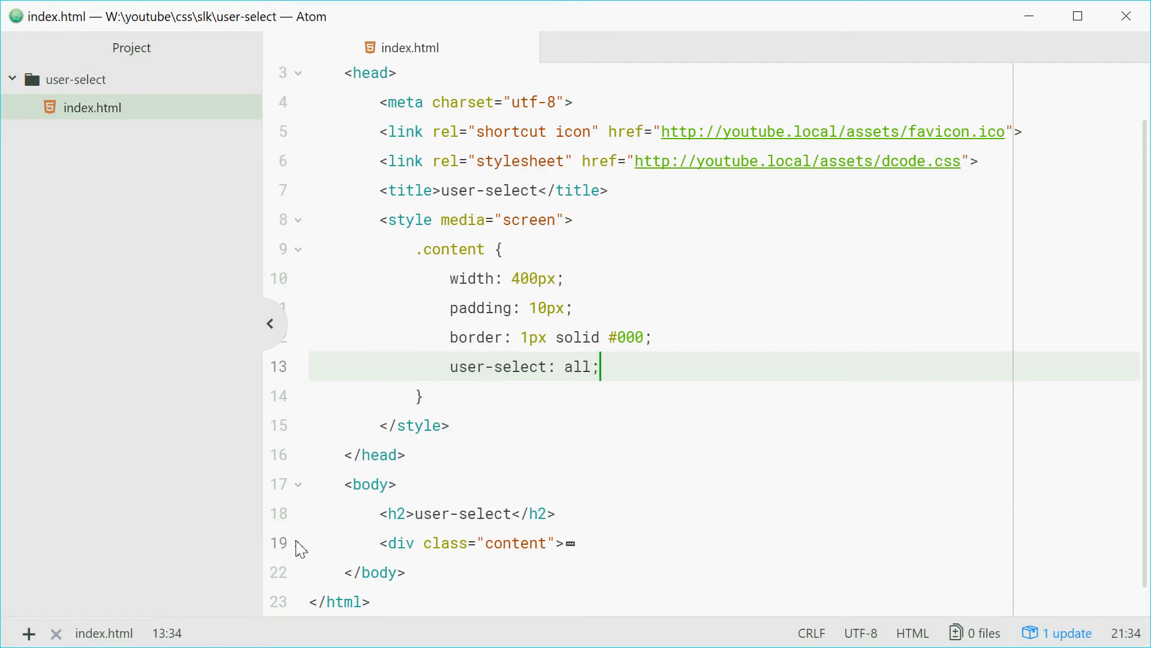
{"action": "double_click", "coordinate": [580, 369]}
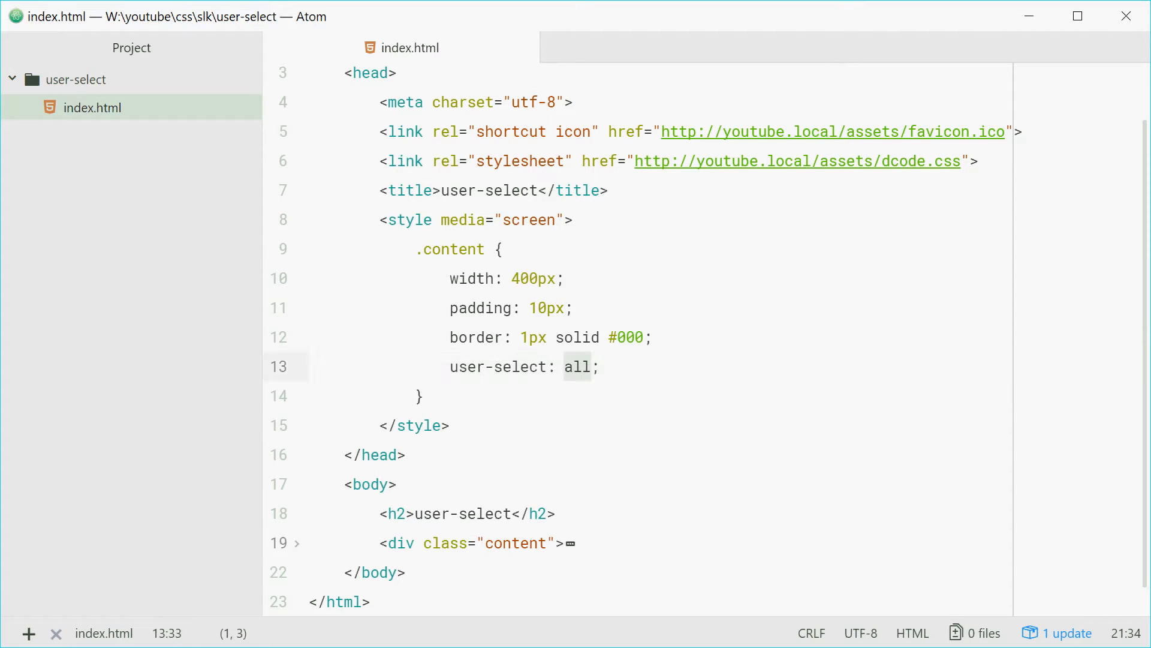
{"action": "type", "text": "none"}
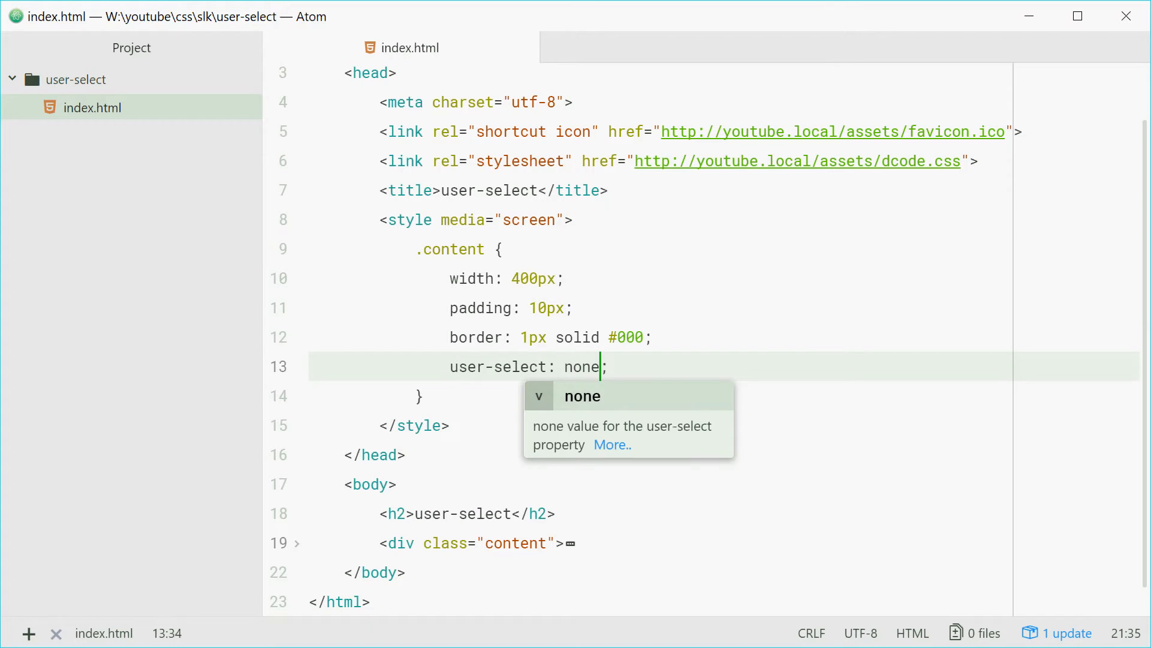
{"action": "key", "text": "ctrl+s"}
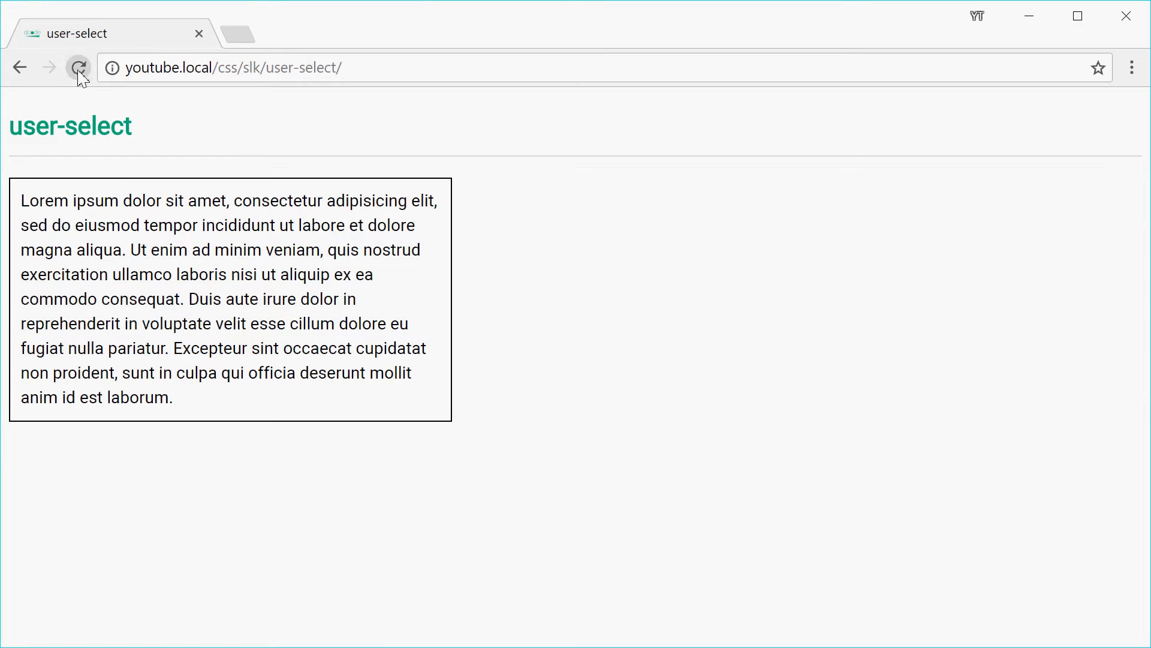
Reload the page in Chrome so the paragraph can no longer be highlighted
{"action": "left_click", "coordinate": [80, 68]}
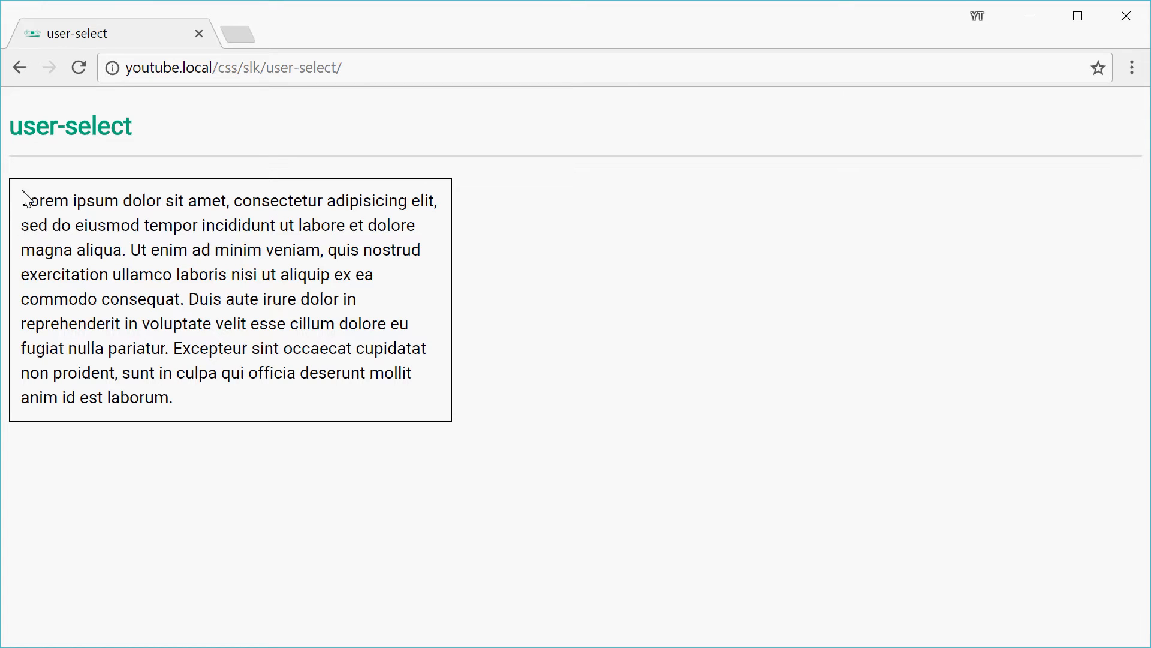